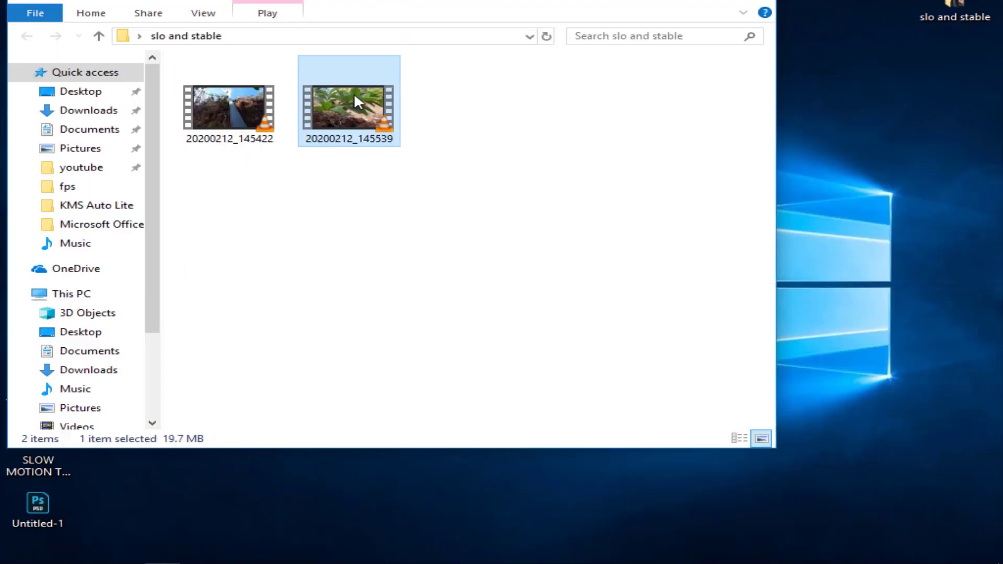
# Import 20200212_145539.mp4 and verify in its Properties that the frame rate is 30.03 fps
pyautogui.moveTo(355, 95); pyautogui.dragTo(267, 173)
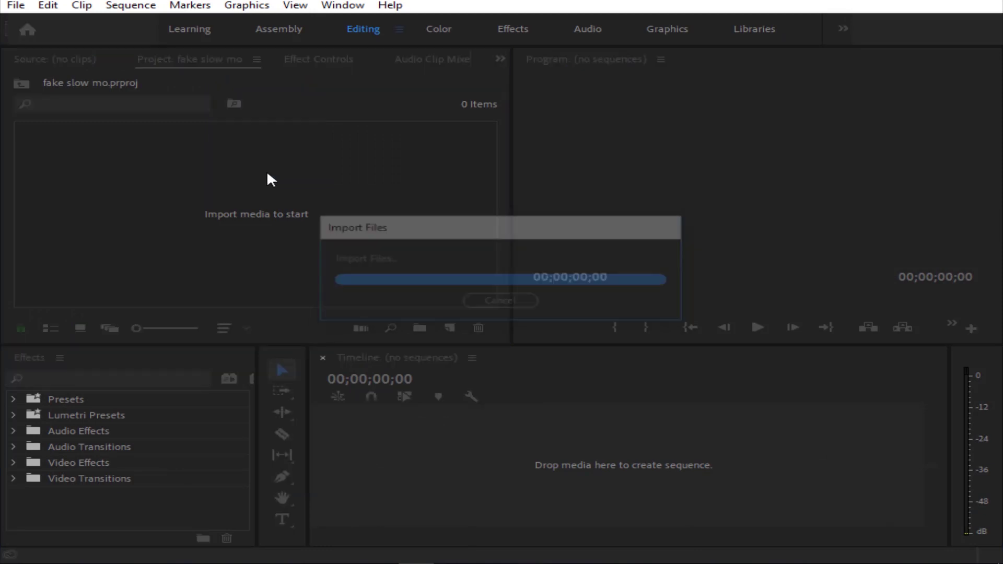
pyautogui.click(212, 183)
pyautogui.click(160, 167)
pyautogui.rightClick(157, 160)
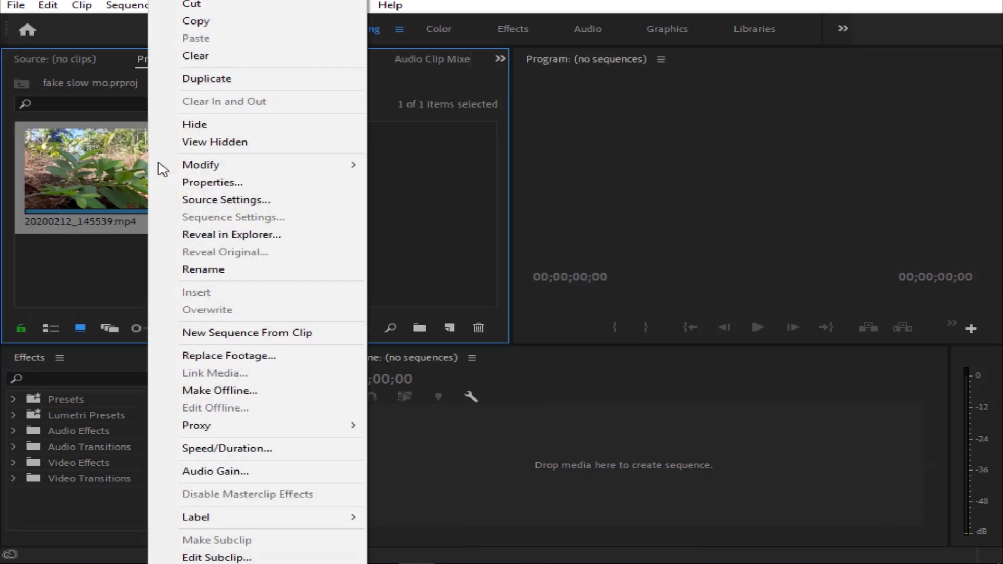
pyautogui.click(212, 183)
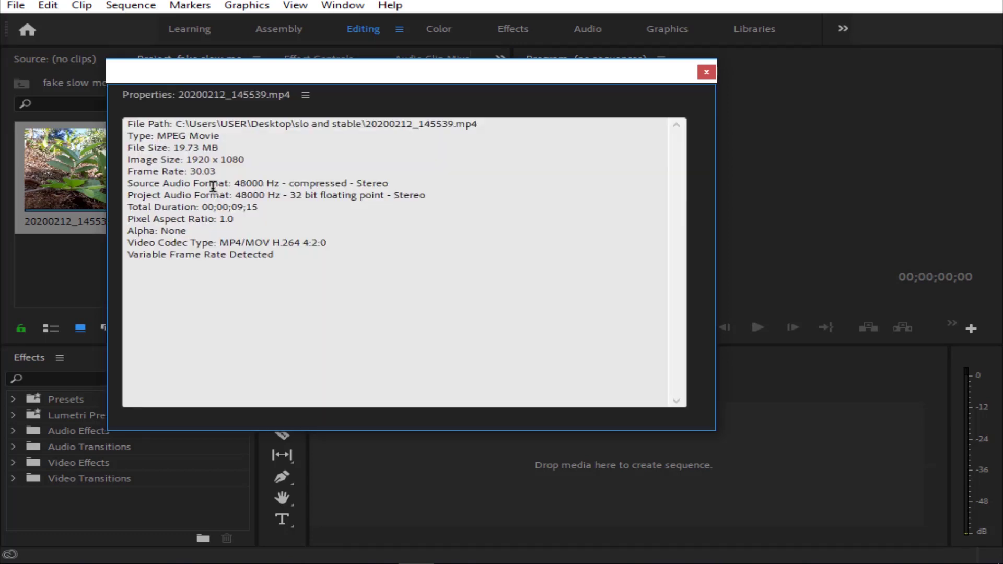
pyautogui.moveTo(127, 183)
pyautogui.mouseDown()
pyautogui.moveTo(203, 171)
pyautogui.moveTo(124, 171)
pyautogui.mouseUp()
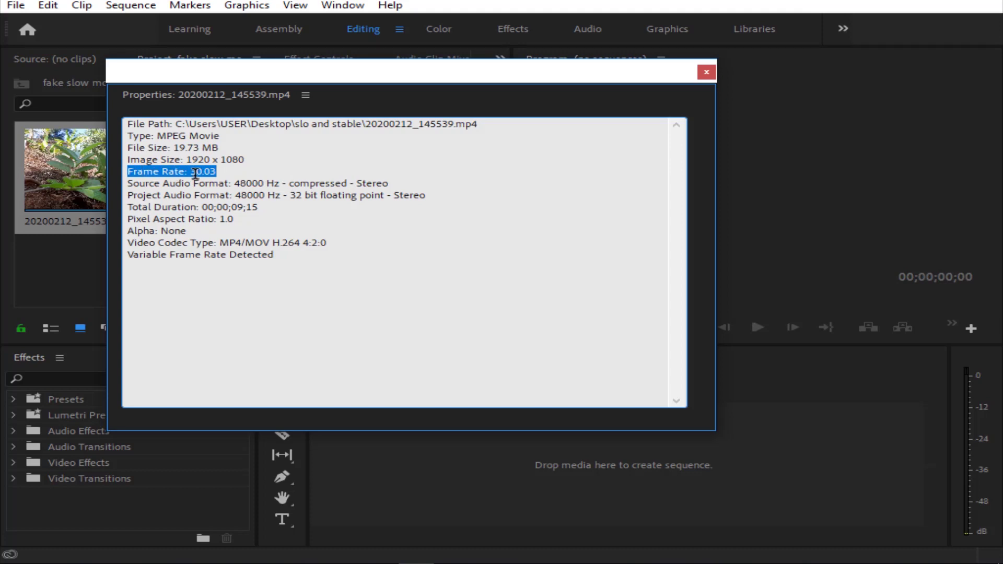
pyautogui.click(432, 292)
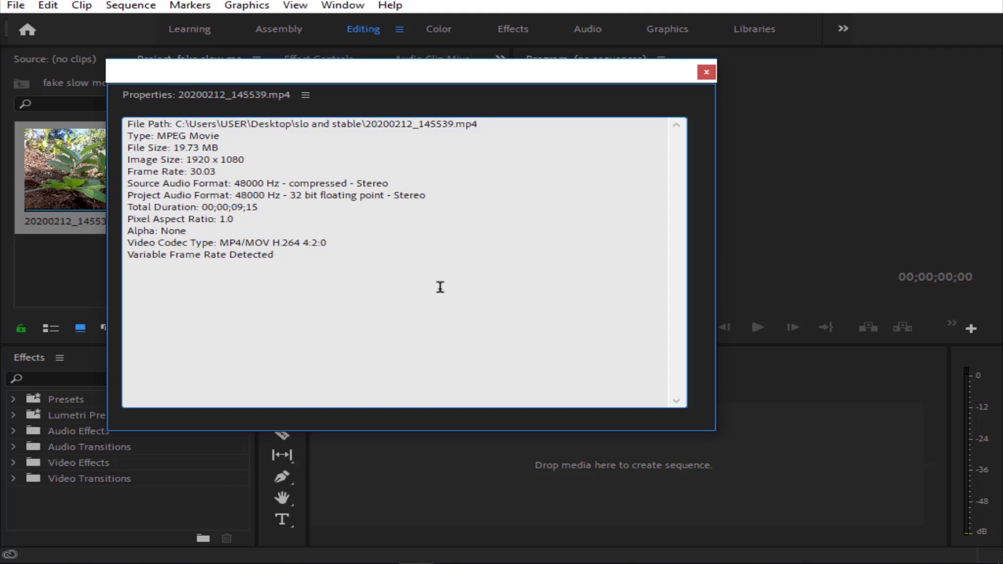
pyautogui.click(708, 72)
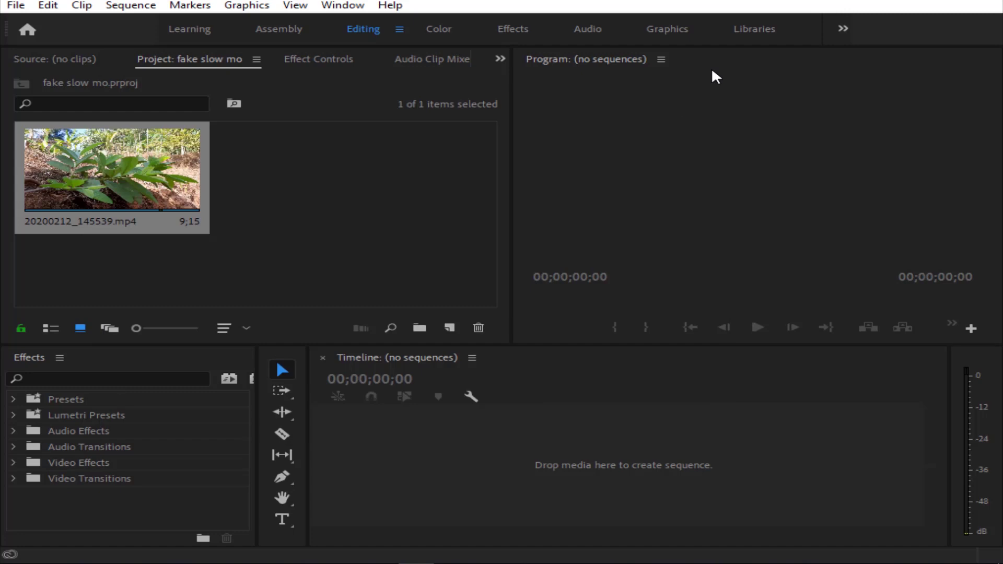
# Build a sequence from the plant clip, unlink it, and delete its A1 audio
pyautogui.moveTo(115, 165); pyautogui.dragTo(477, 458)
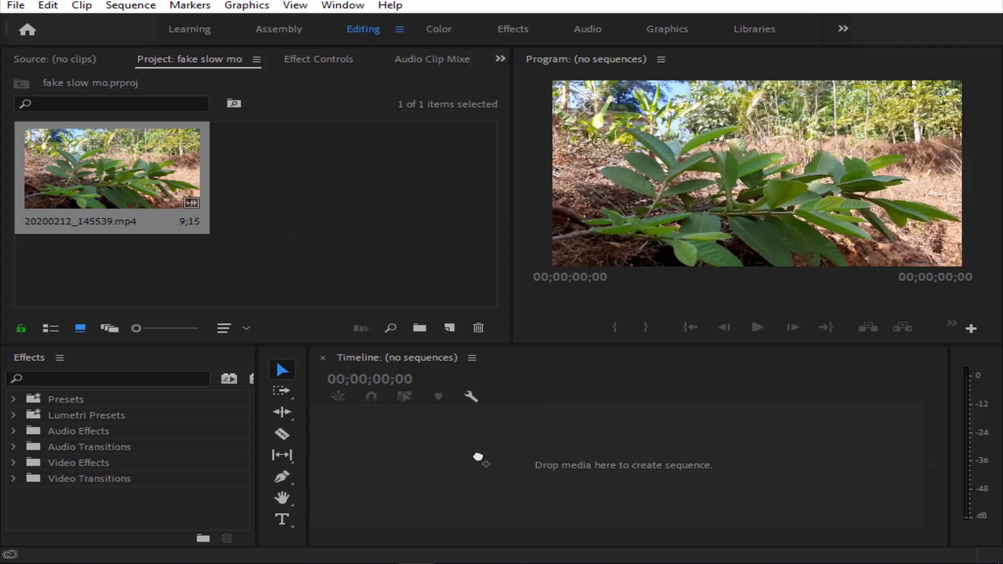
pyautogui.click(629, 456)
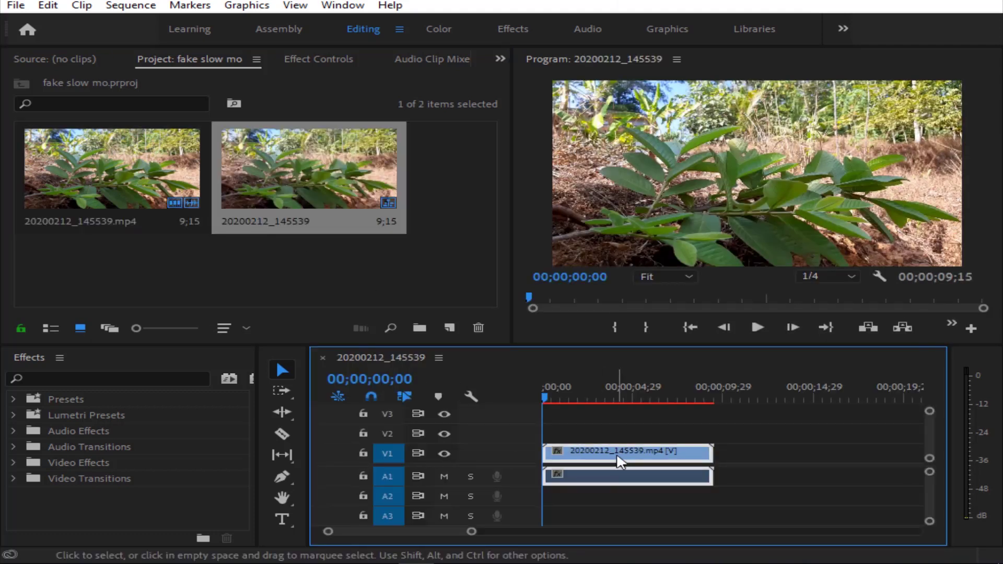
pyautogui.rightClick(627, 458)
pyautogui.click(659, 259)
pyautogui.click(623, 476)
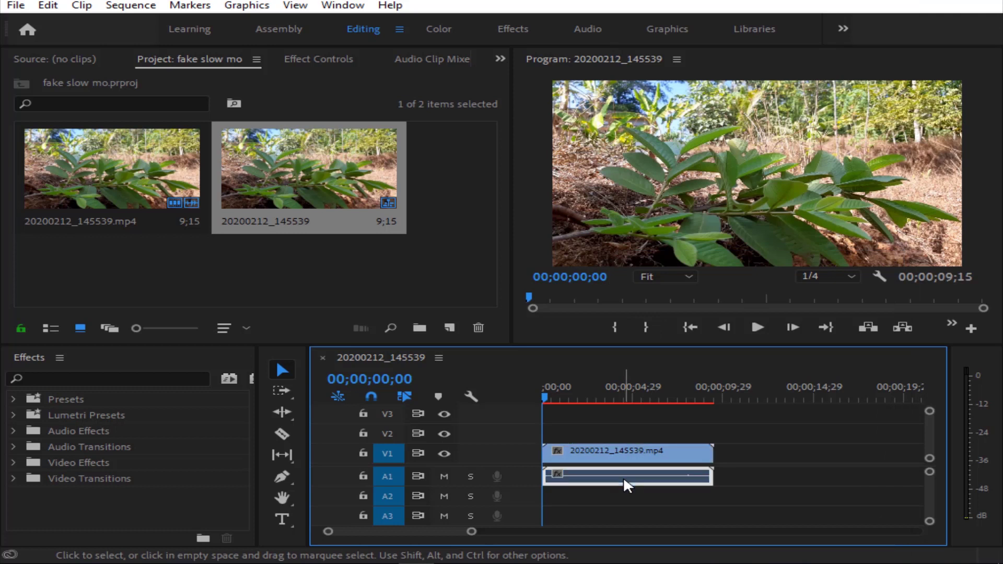
pyautogui.press('Delete')
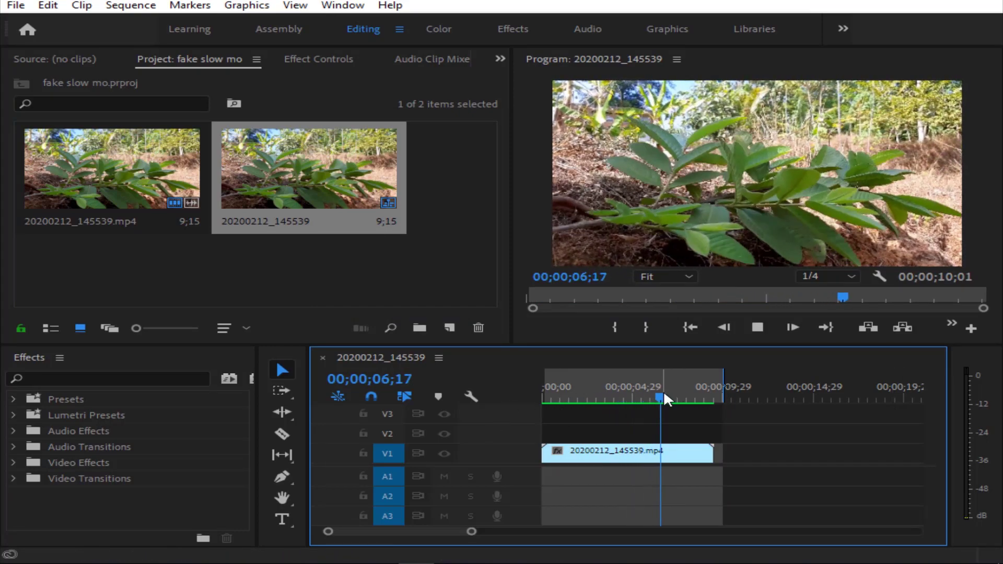
# Cut the clip at 03;29 with the Razor tool and delete the tail
pyautogui.moveTo(601, 388); pyautogui.dragTo(611, 391)
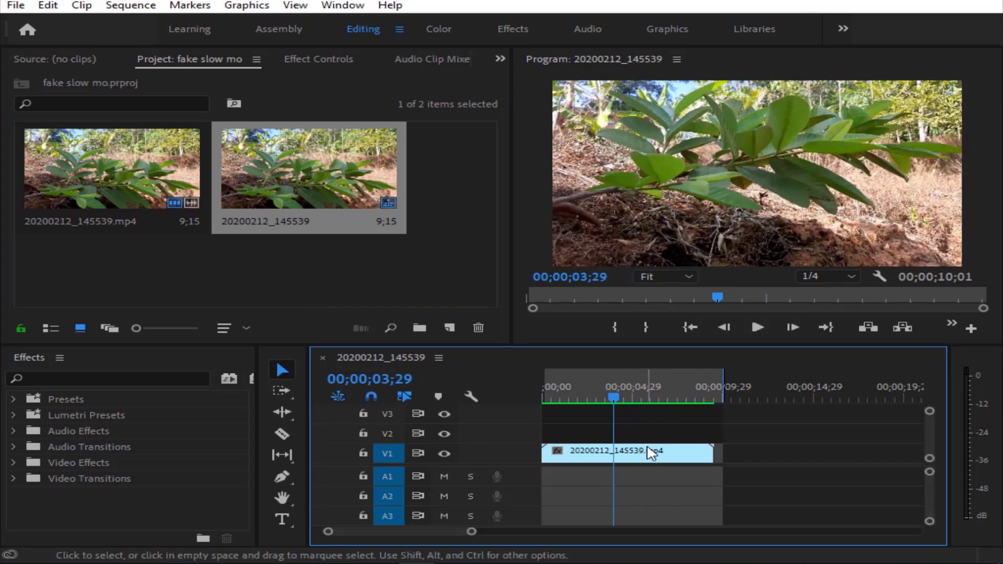
pyautogui.press('c')
pyautogui.click(615, 453)
pyautogui.press('v')
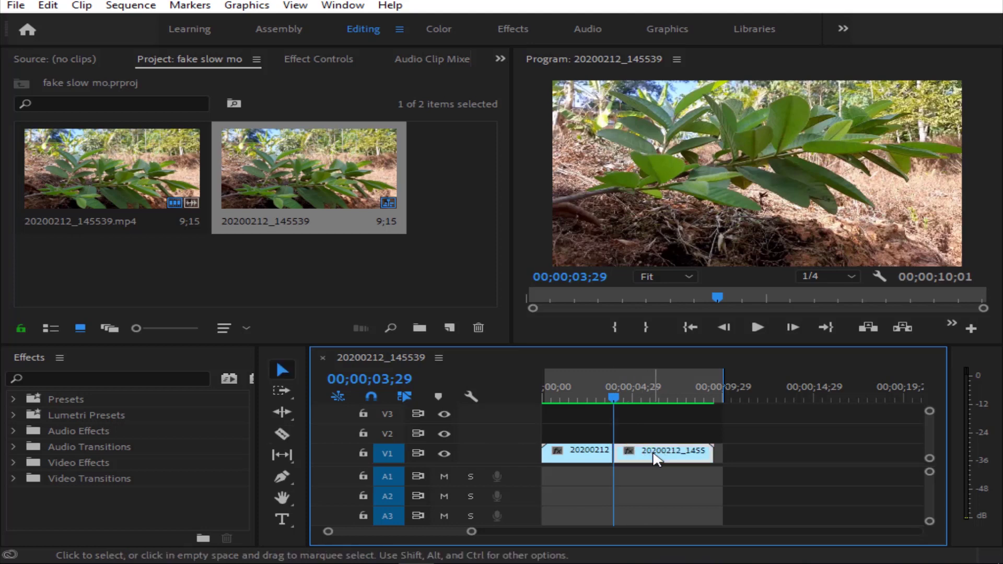
pyautogui.press('Delete')
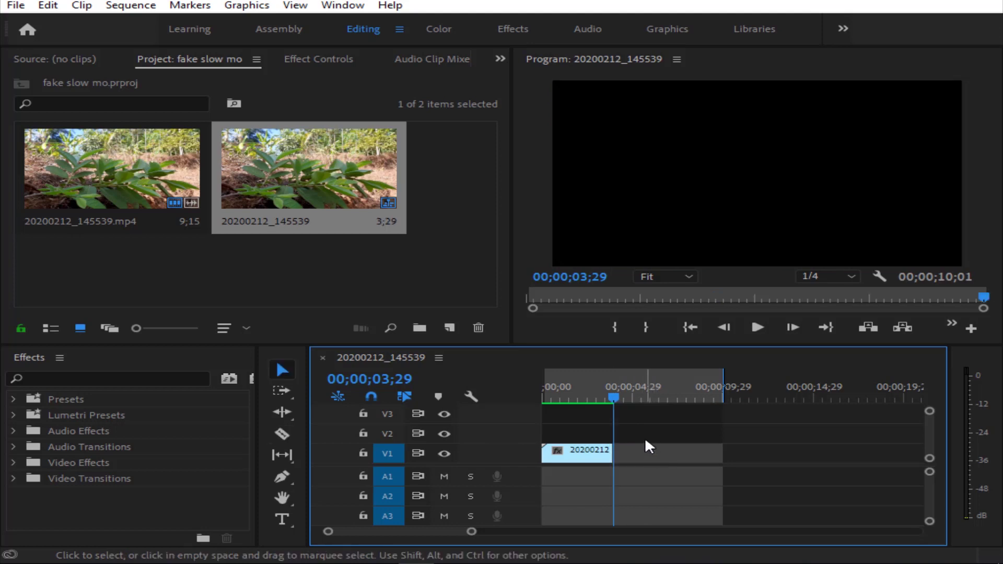
# Preview the trimmed clip from near the start, parking the playhead around 01;13
pyautogui.moveTo(612, 394); pyautogui.dragTo(567, 383)
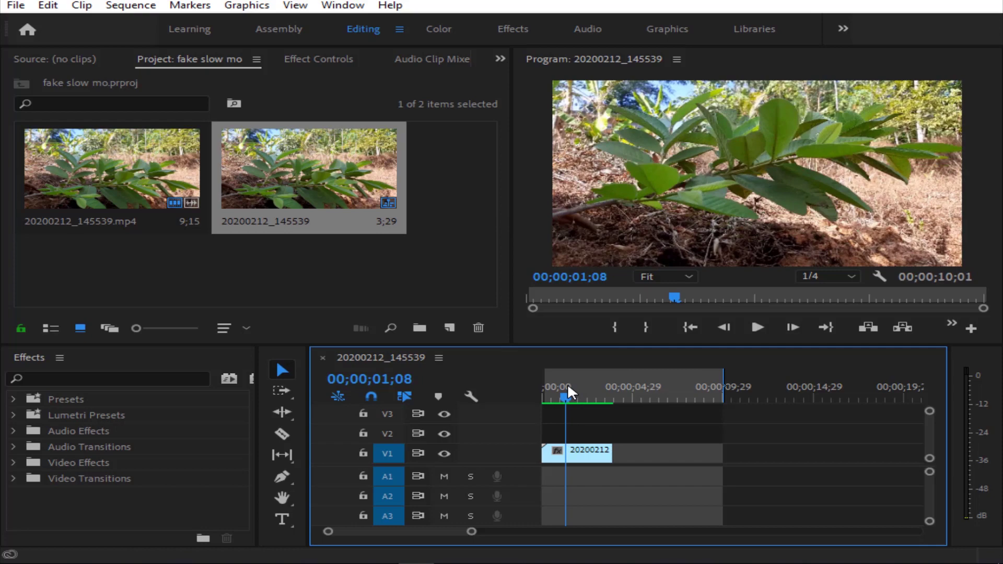
pyautogui.press('space')
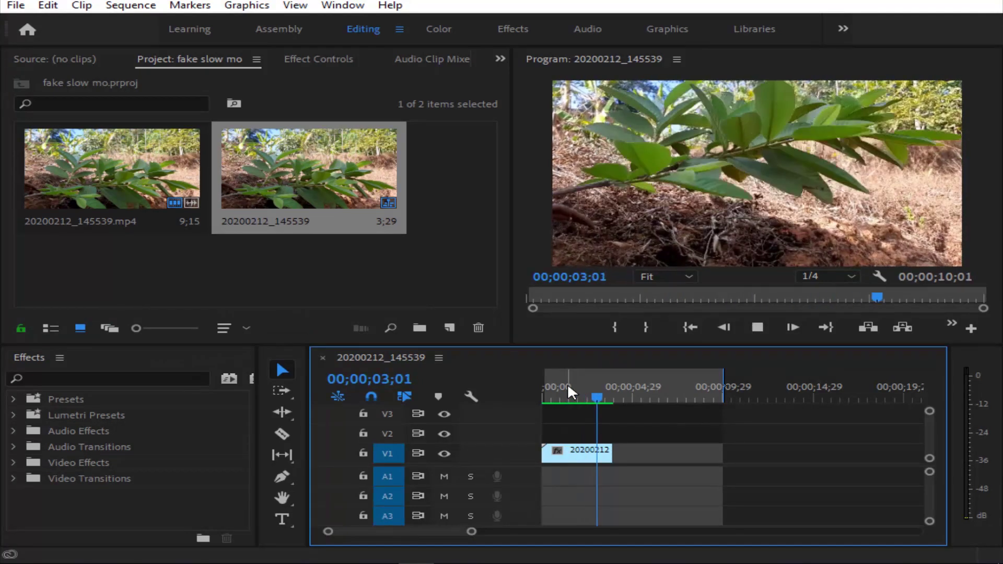
pyautogui.press('space')
pyautogui.moveTo(601, 399); pyautogui.dragTo(566, 399)
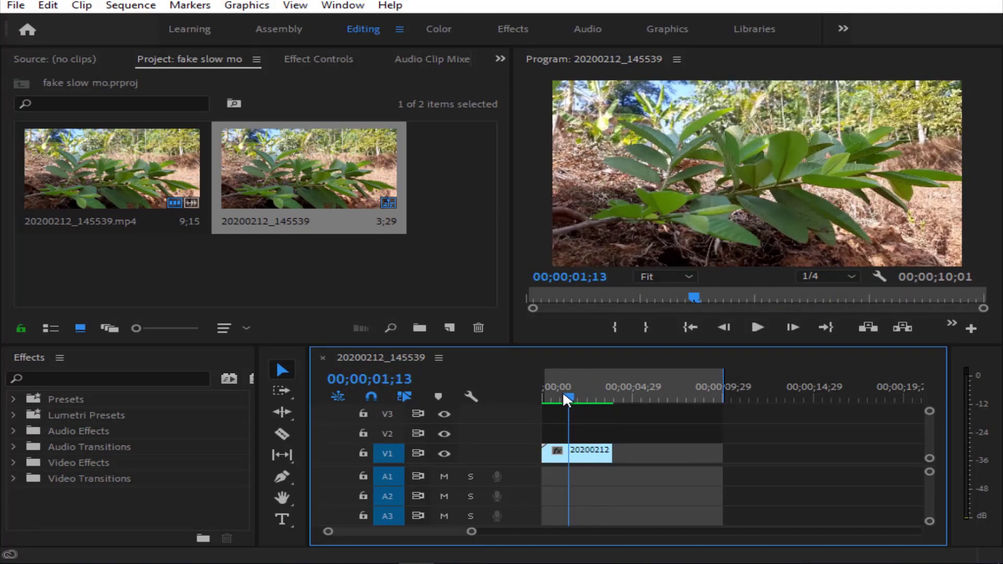
# Set the clip's Speed/Duration to 60% speed
pyautogui.rightClick(598, 457)
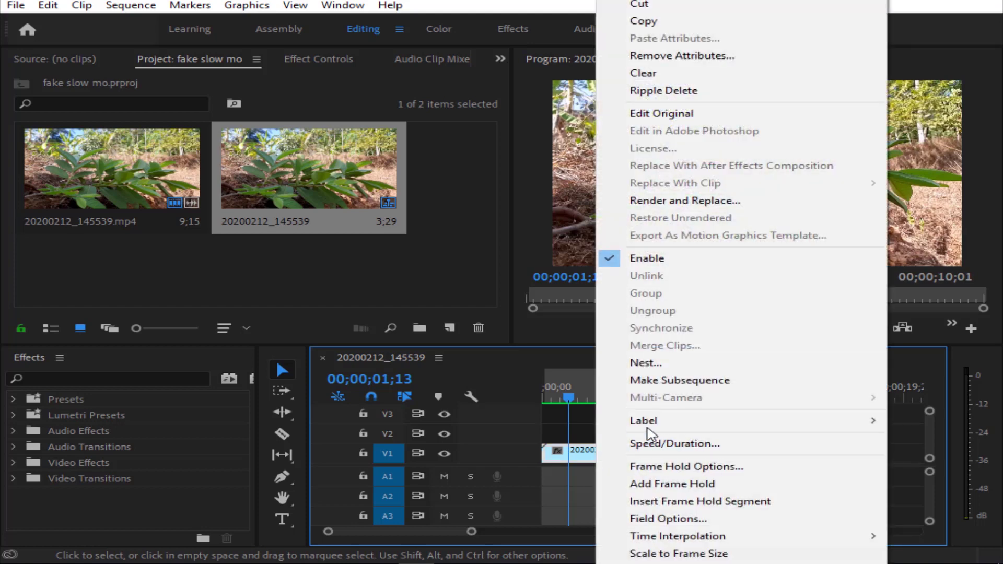
pyautogui.click(671, 444)
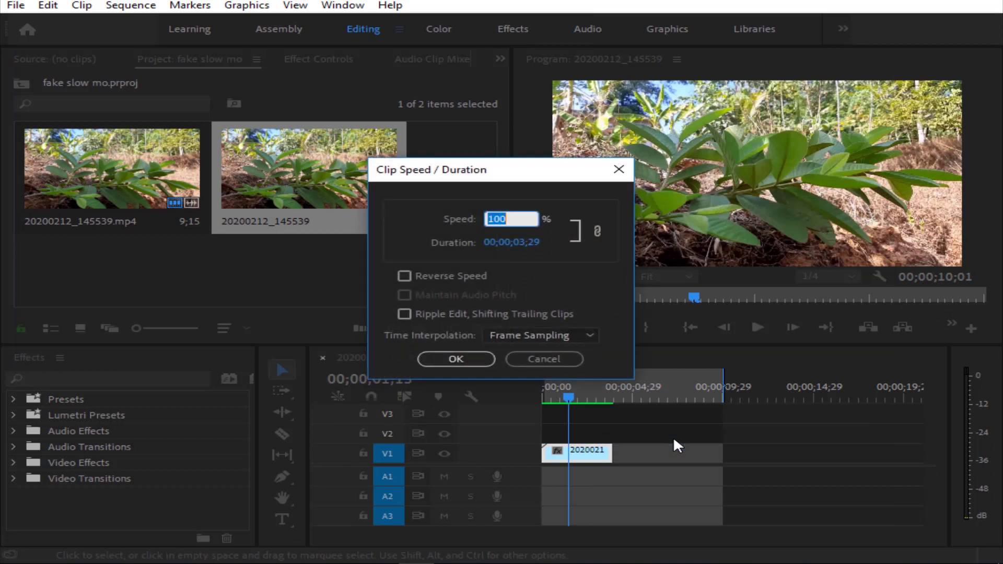
pyautogui.write('60')
pyautogui.press('Return')
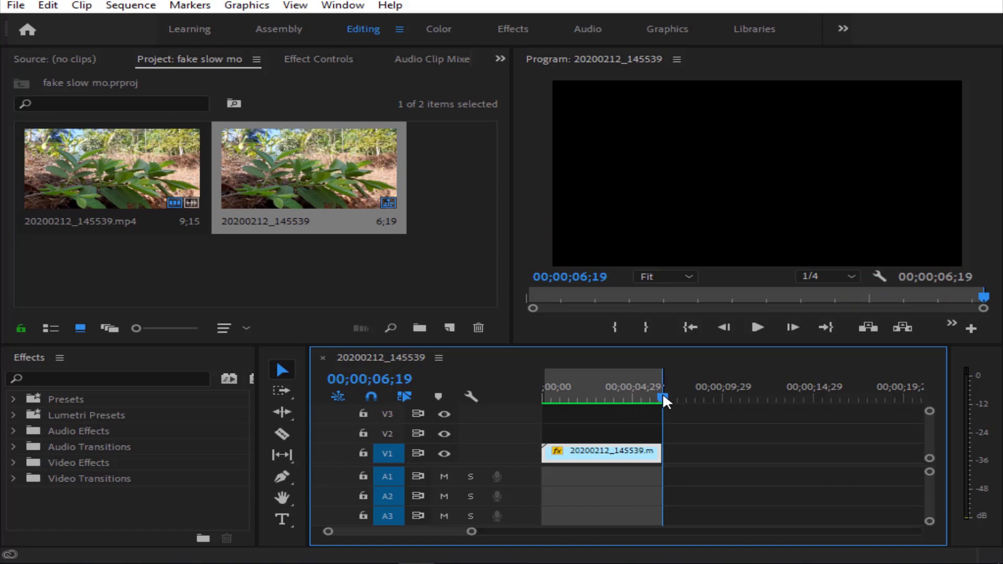
# Play back the slowed clip to check the slow motion, parking around 01;14
pyautogui.moveTo(663, 393); pyautogui.dragTo(525, 390)
pyautogui.press('space')
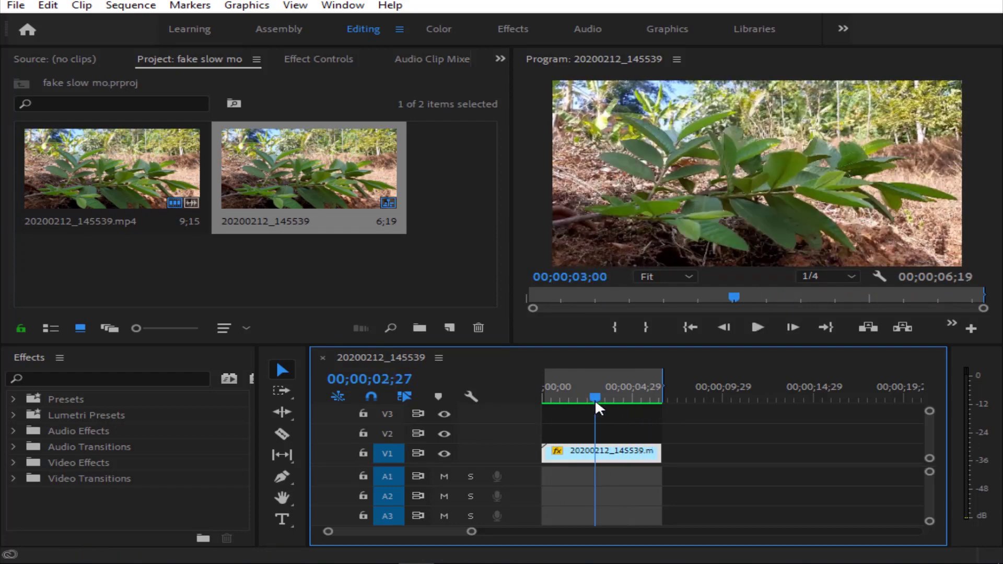
pyautogui.moveTo(595, 401); pyautogui.dragTo(582, 402)
pyautogui.press('space')
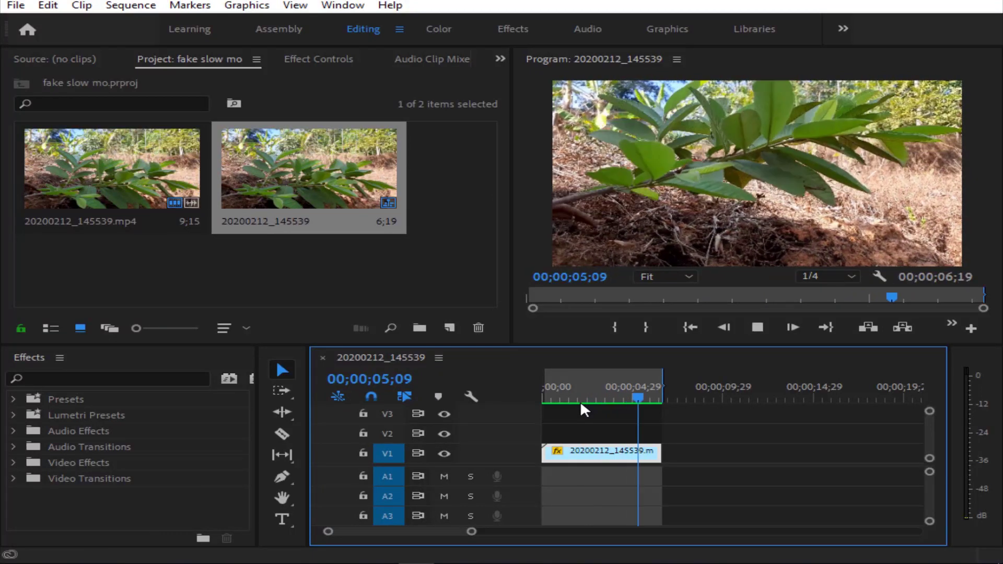
pyautogui.press('space')
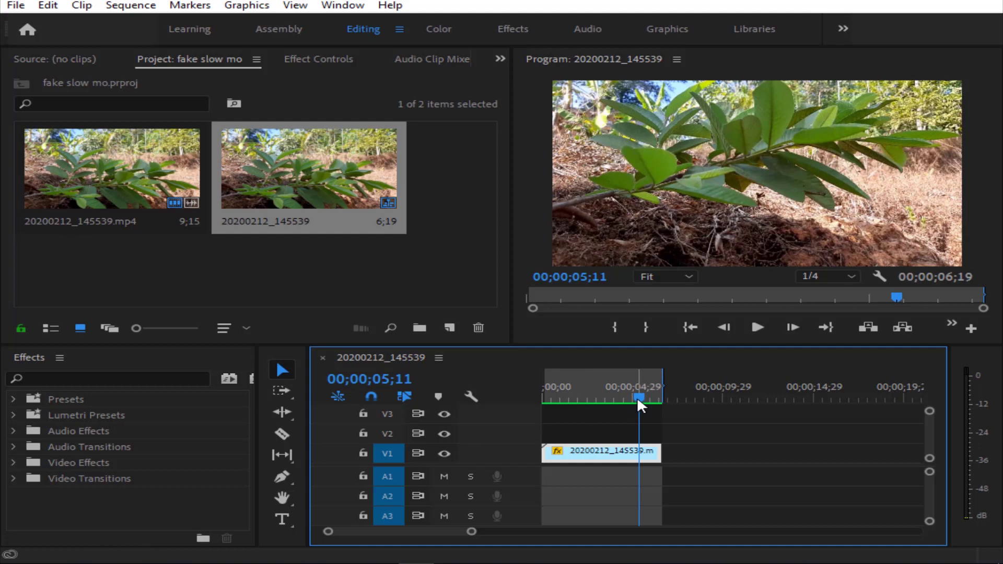
pyautogui.moveTo(639, 399); pyautogui.dragTo(568, 394)
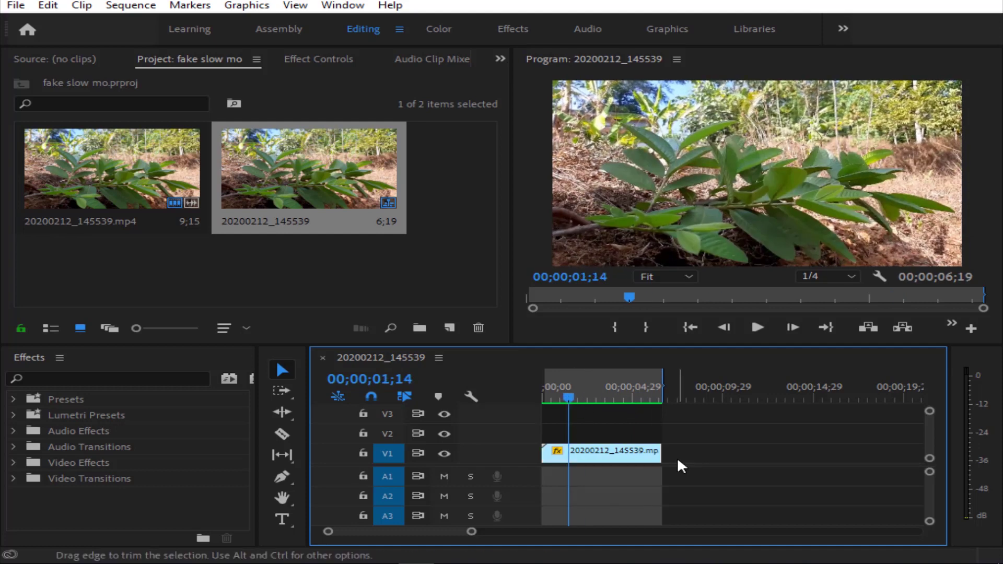
# Choose Time Interpolation > Optical Flow for the slowed V1 plant clip
pyautogui.rightClick(648, 461)
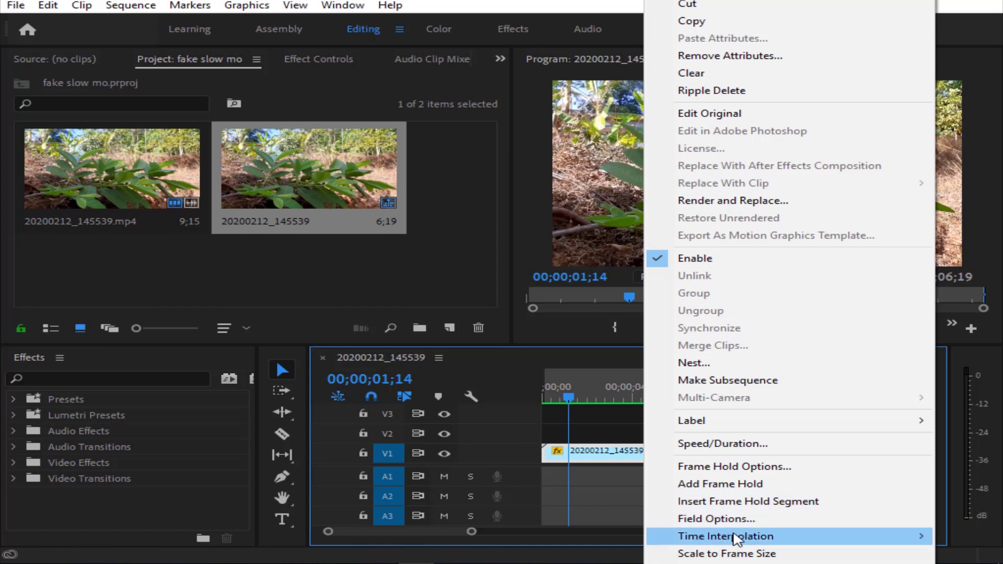
pyautogui.moveTo(737, 540)
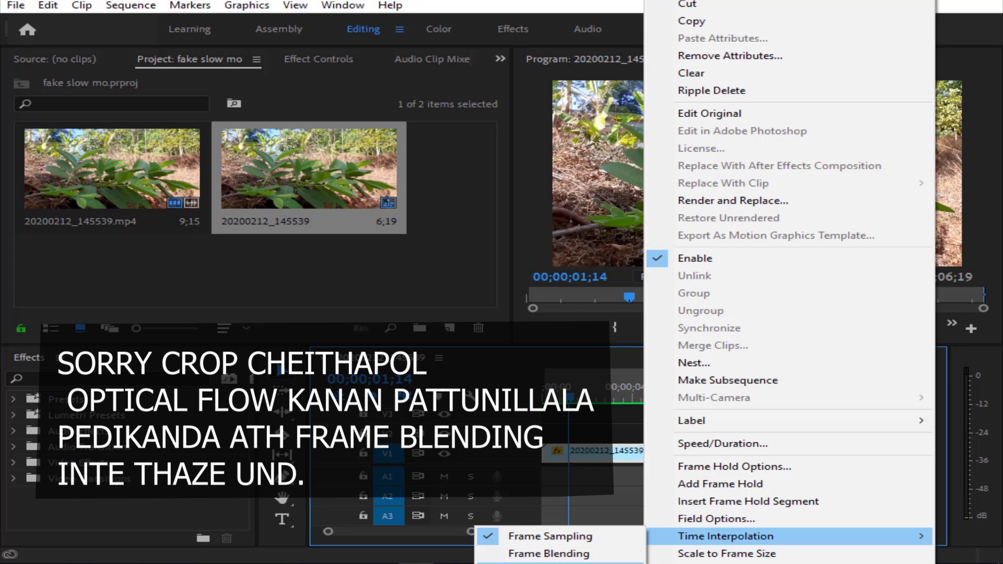
pyautogui.click(549, 563)
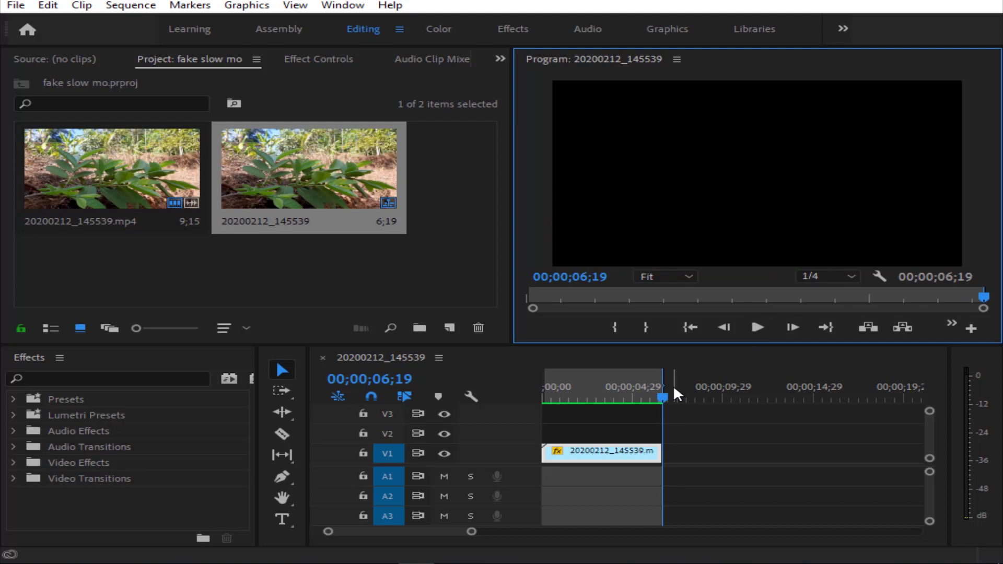
pyautogui.moveTo(667, 386); pyautogui.dragTo(538, 409)
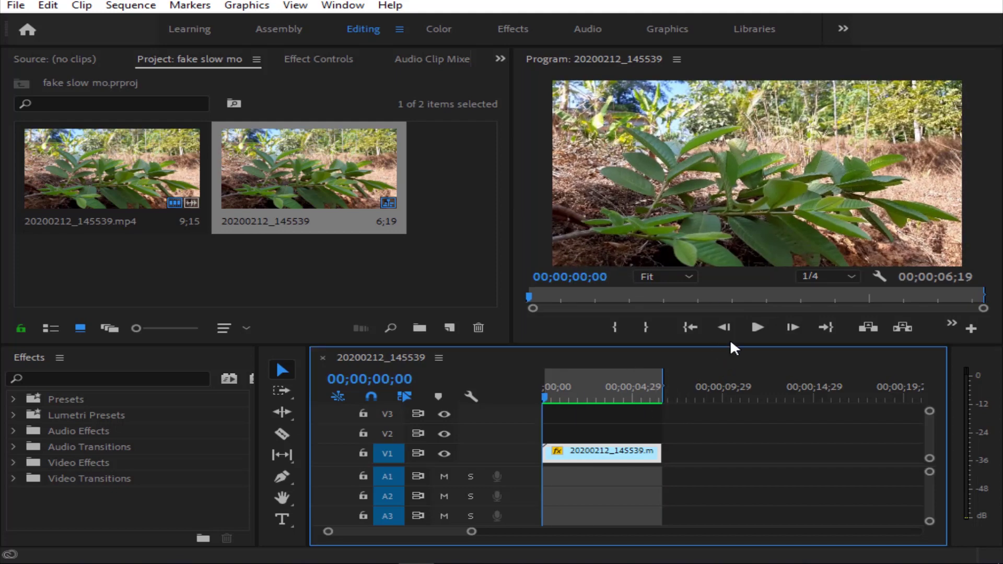
pyautogui.click(757, 329)
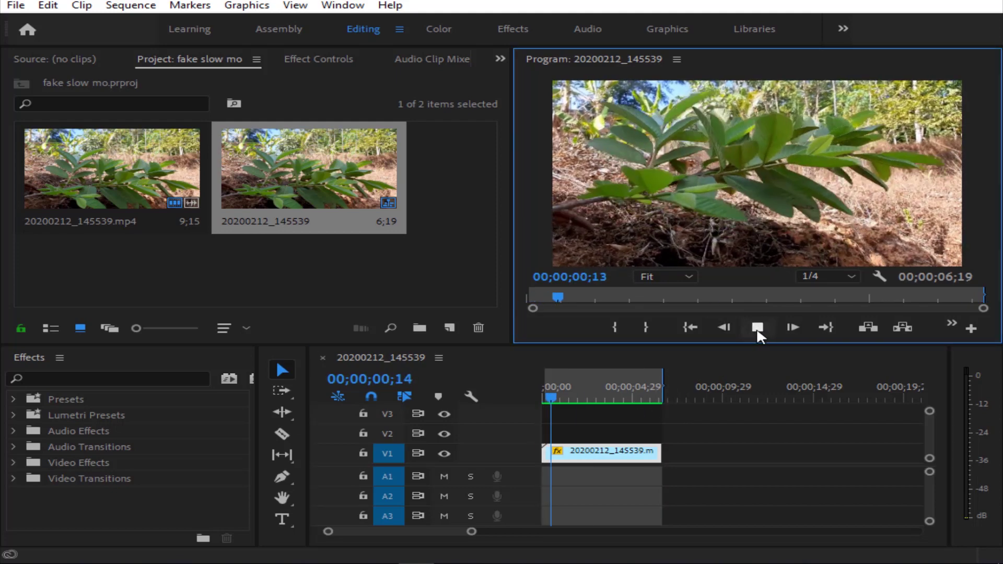
pyautogui.click(757, 330)
pyautogui.rightClick(644, 451)
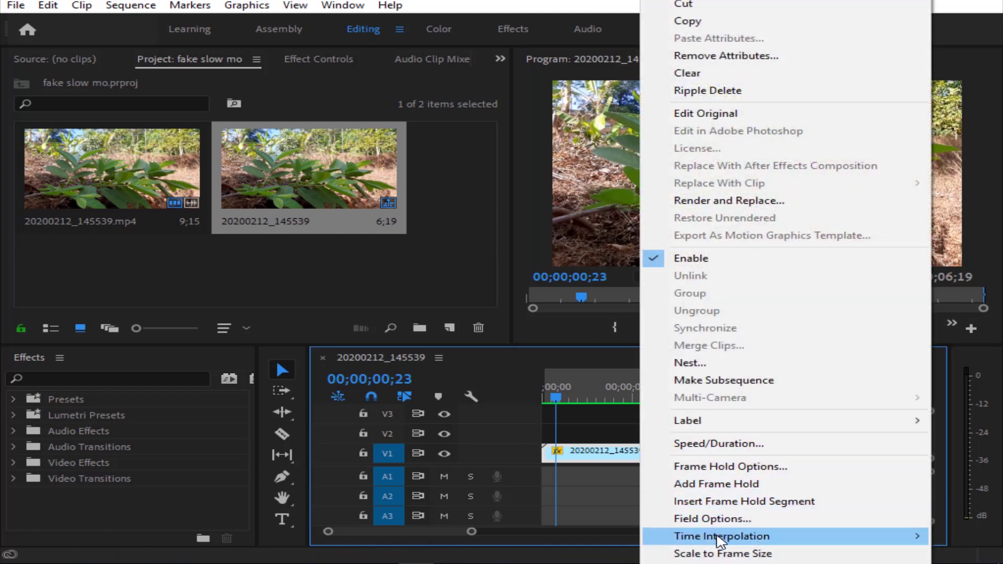
pyautogui.moveTo(719, 541)
pyautogui.click(622, 536)
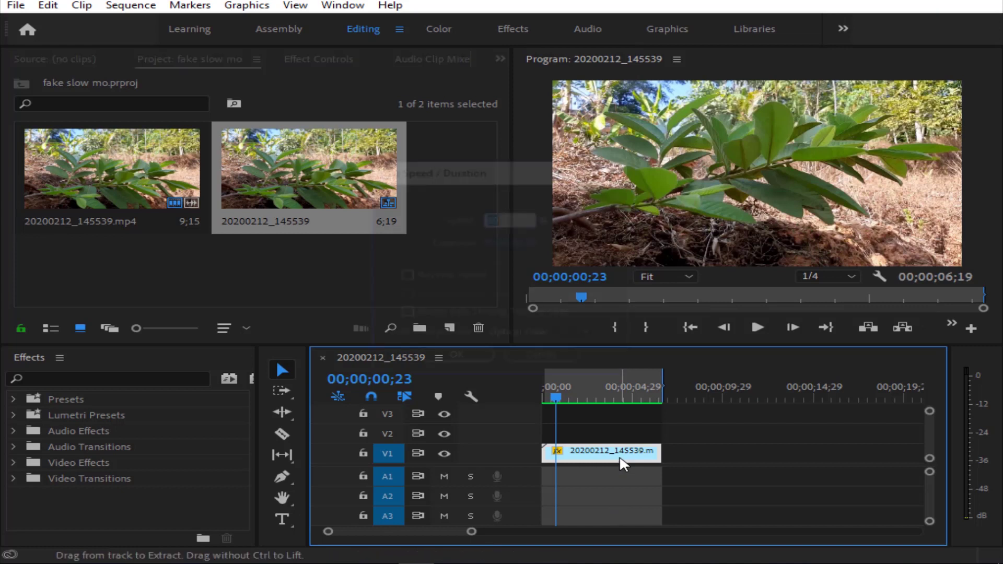
pyautogui.hotkey('ctrl', 'r')
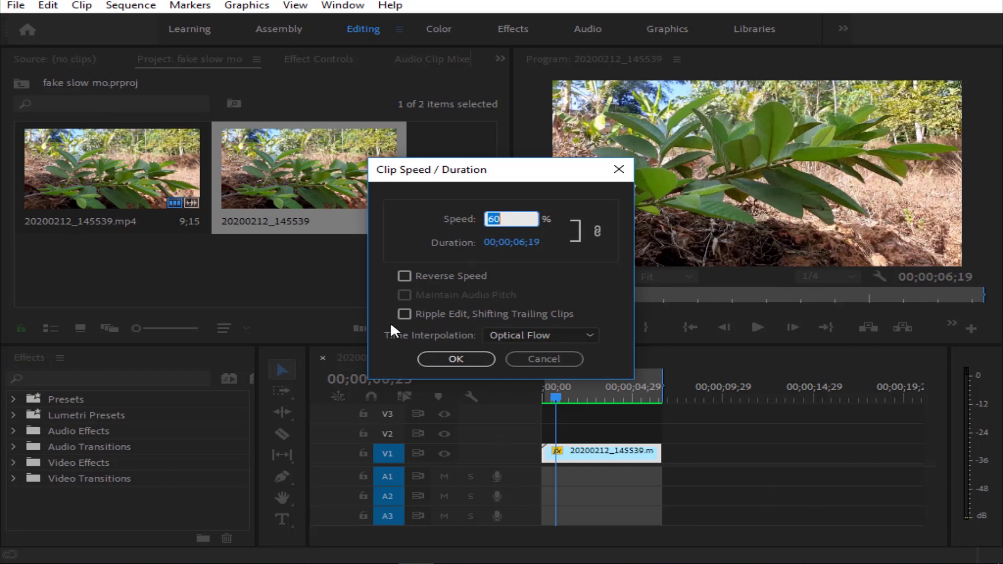
pyautogui.click(538, 336)
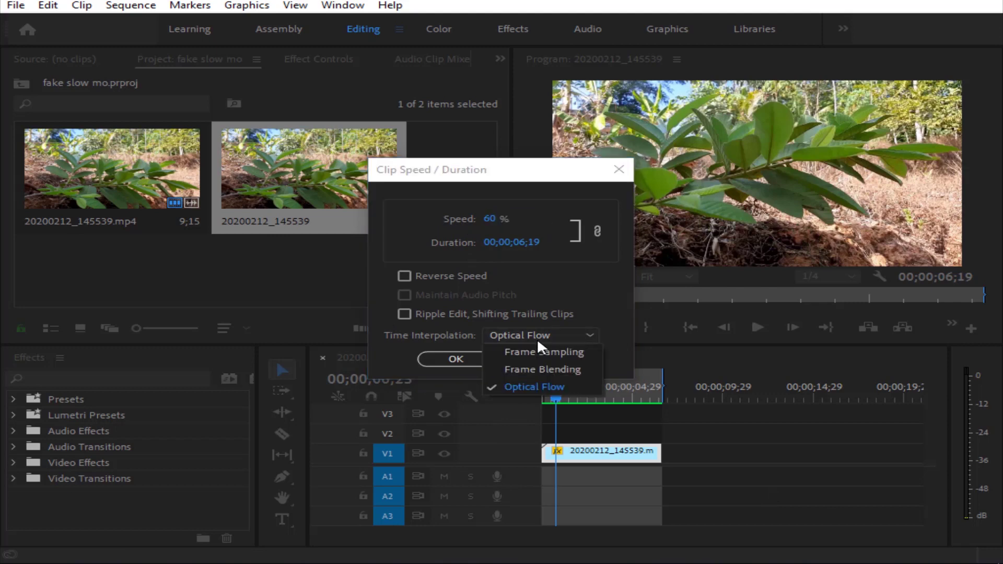
pyautogui.click(513, 390)
pyautogui.click(485, 364)
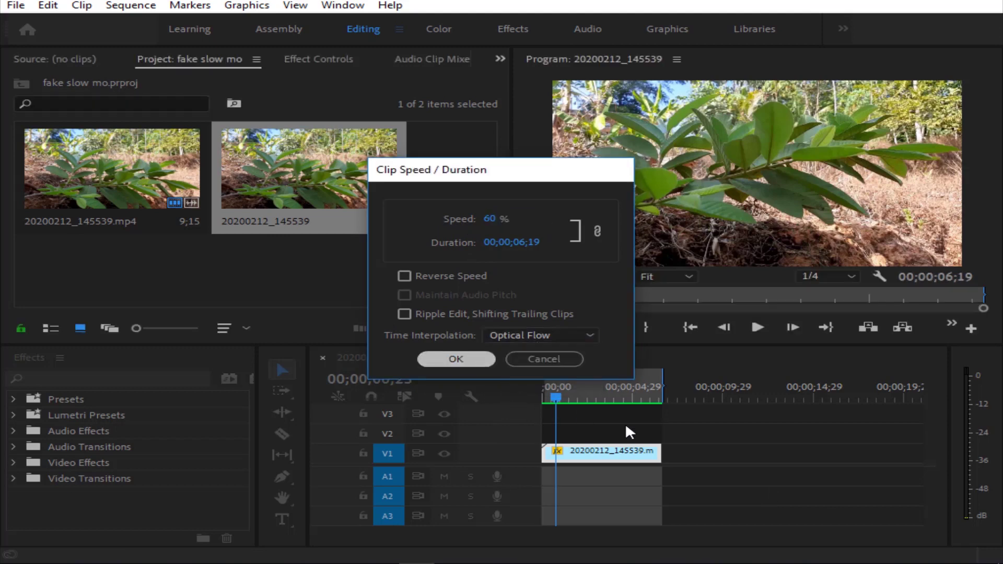
pyautogui.click(758, 329)
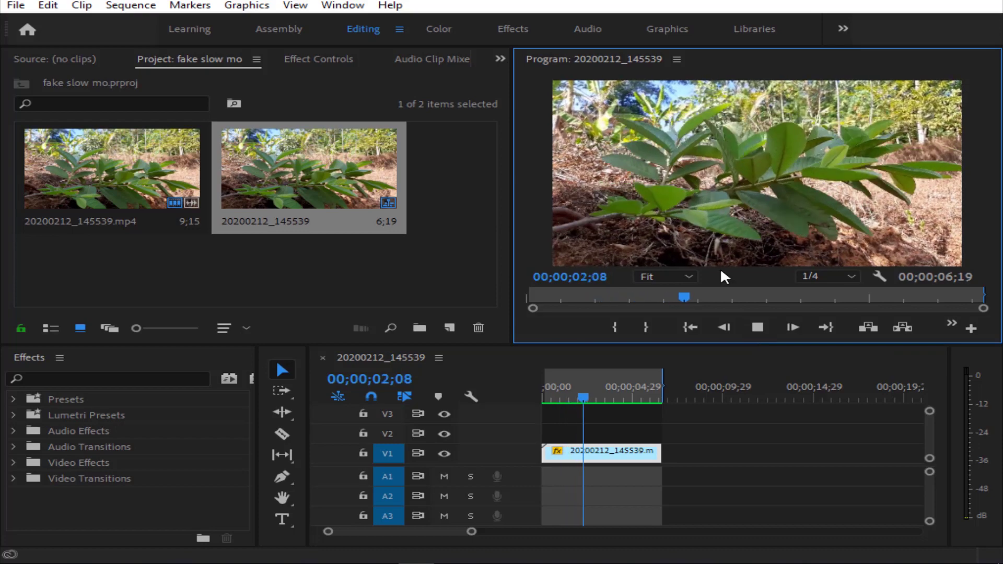
pyautogui.click(568, 405)
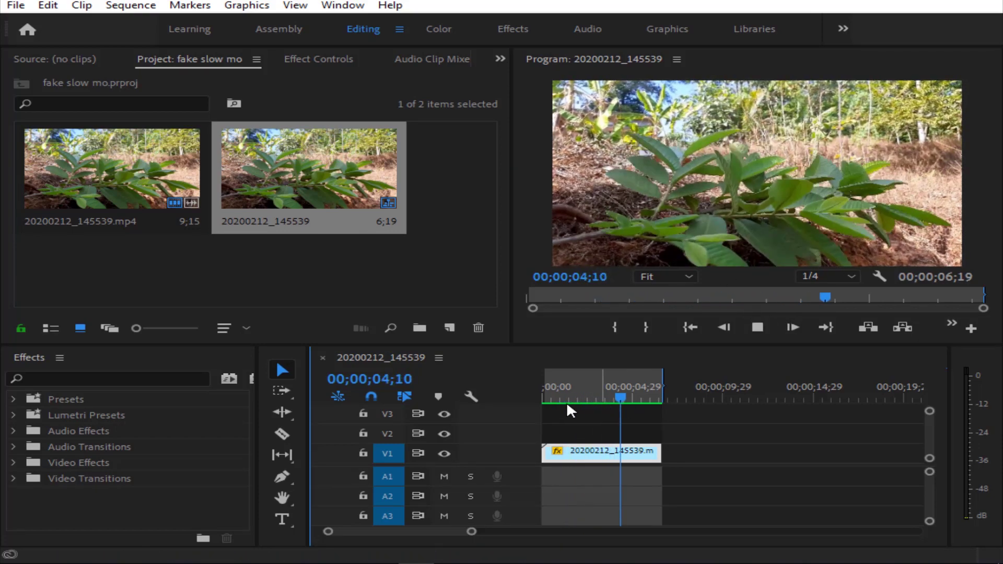
pyautogui.moveTo(567, 403); pyautogui.dragTo(530, 398)
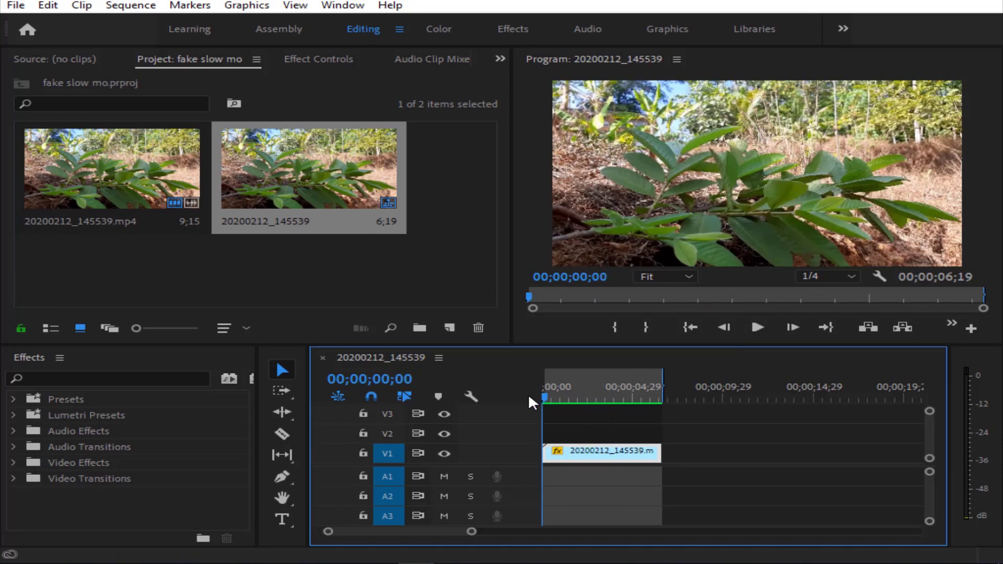
pyautogui.click(756, 328)
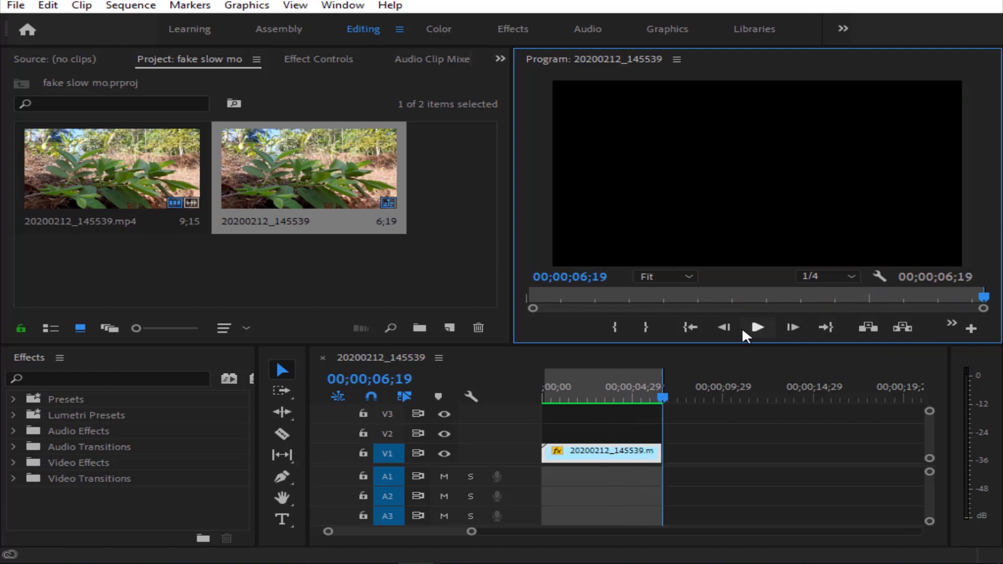
# Search Effects for 'warp' and drop Warp Stabilizer onto the slowed V1 clip
pyautogui.moveTo(659, 397); pyautogui.dragTo(525, 391)
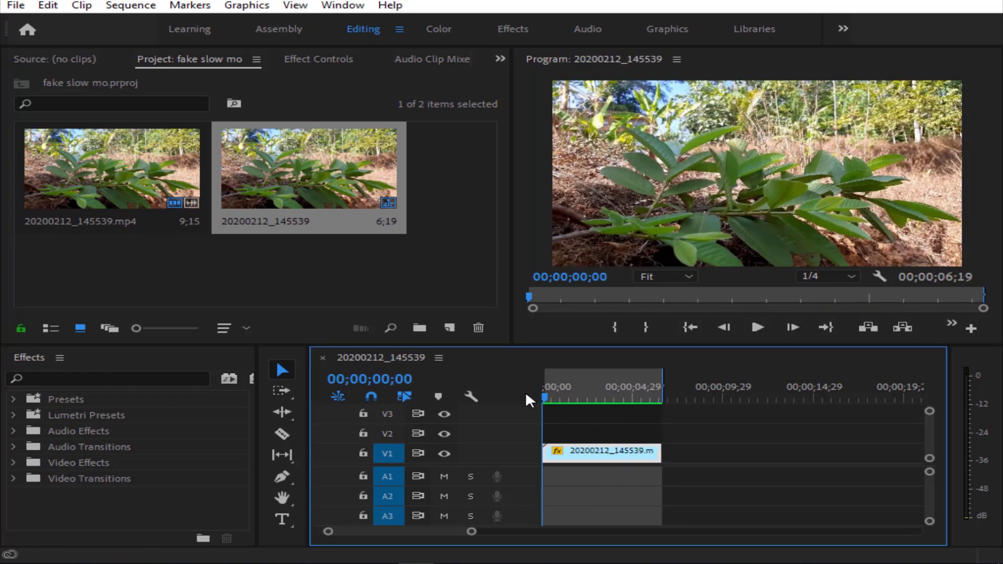
pyautogui.click(118, 378)
pyautogui.write('warp')
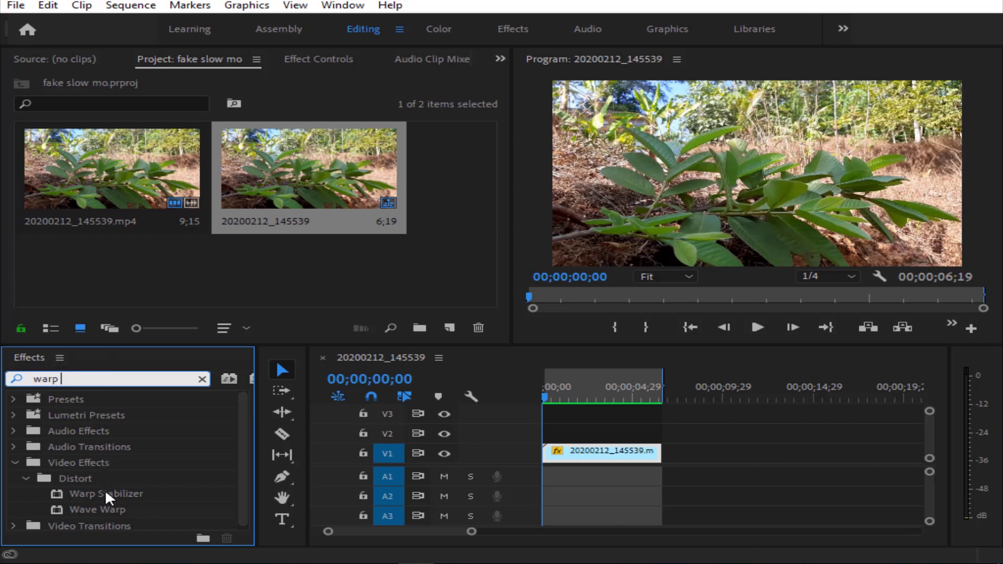
pyautogui.moveTo(106, 492); pyautogui.dragTo(619, 455)
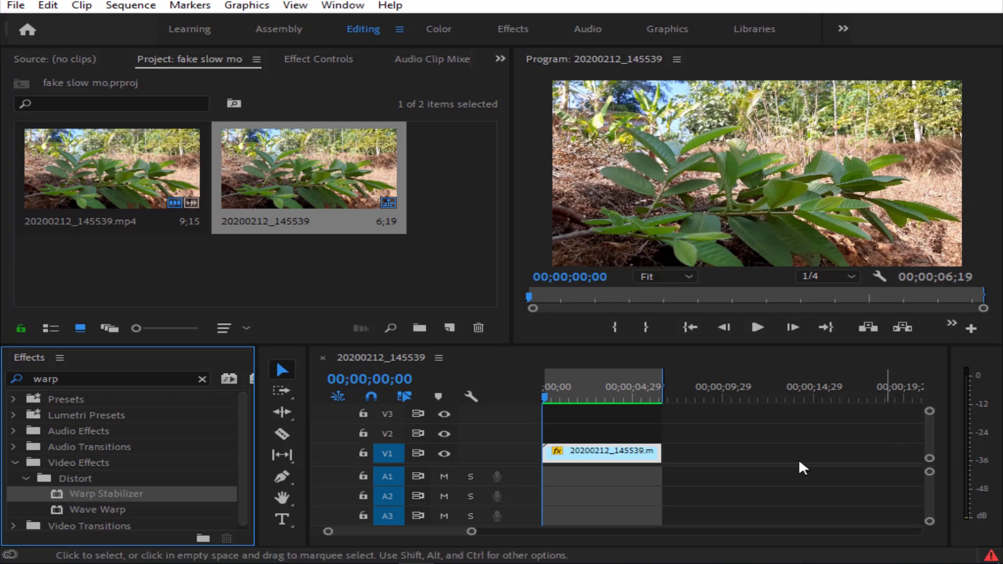
# Nest the V1 plant clip, keeping the default name Nested Sequence 02
pyautogui.rightClick(624, 455)
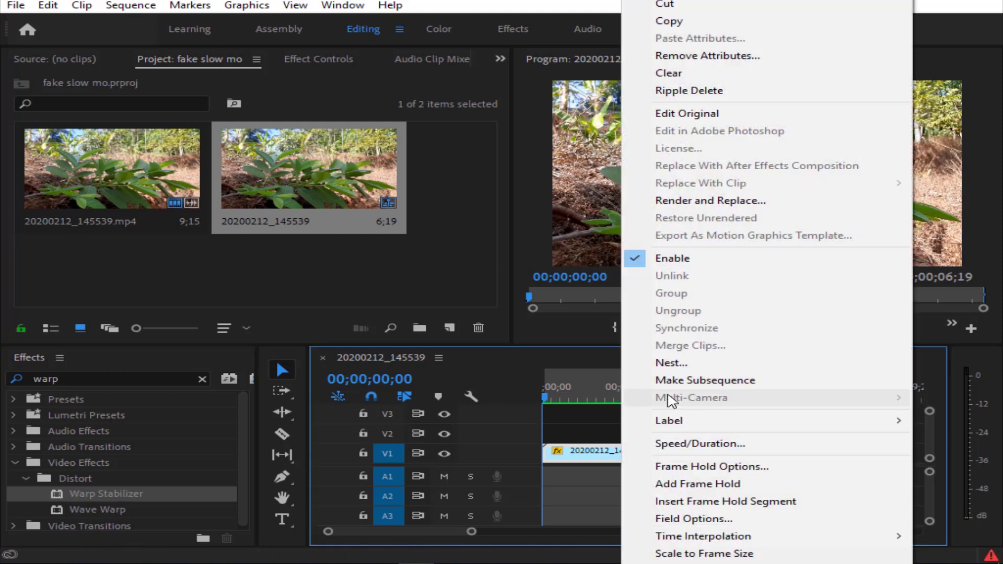
pyautogui.click(667, 364)
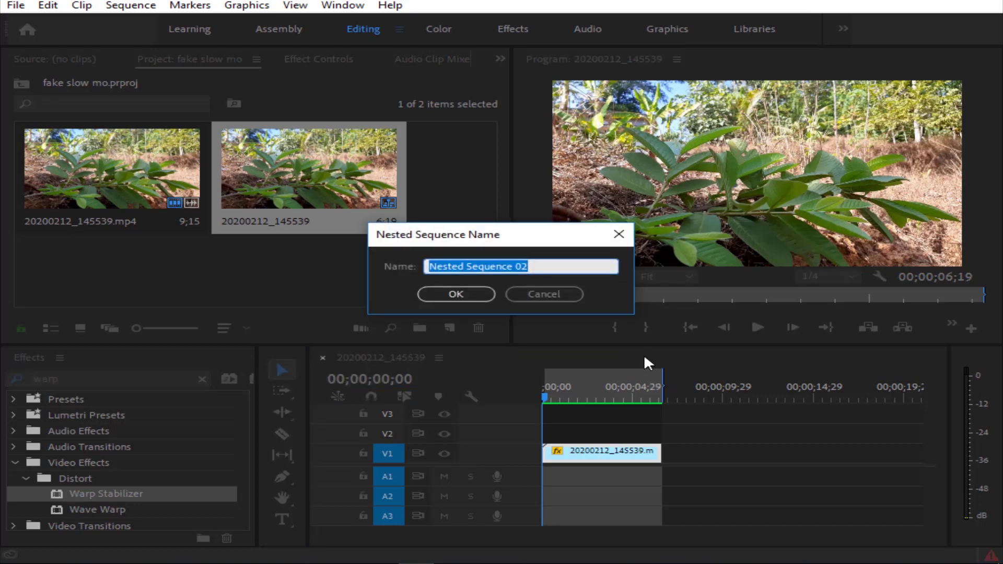
pyautogui.click(473, 296)
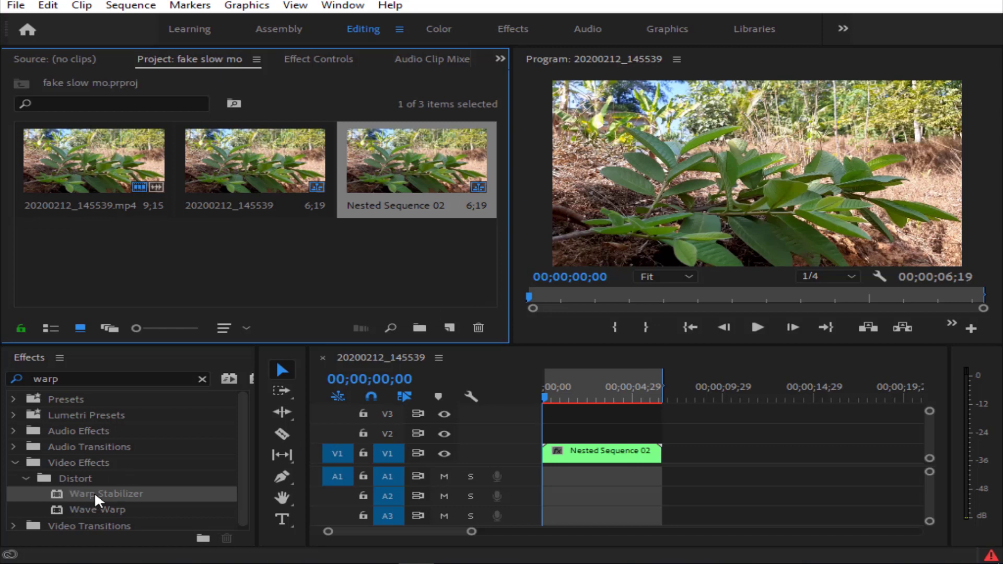
# Drop Warp Stabilizer onto Nested Sequence 02 and show its Effect Controls
pyautogui.moveTo(94, 493); pyautogui.dragTo(607, 460)
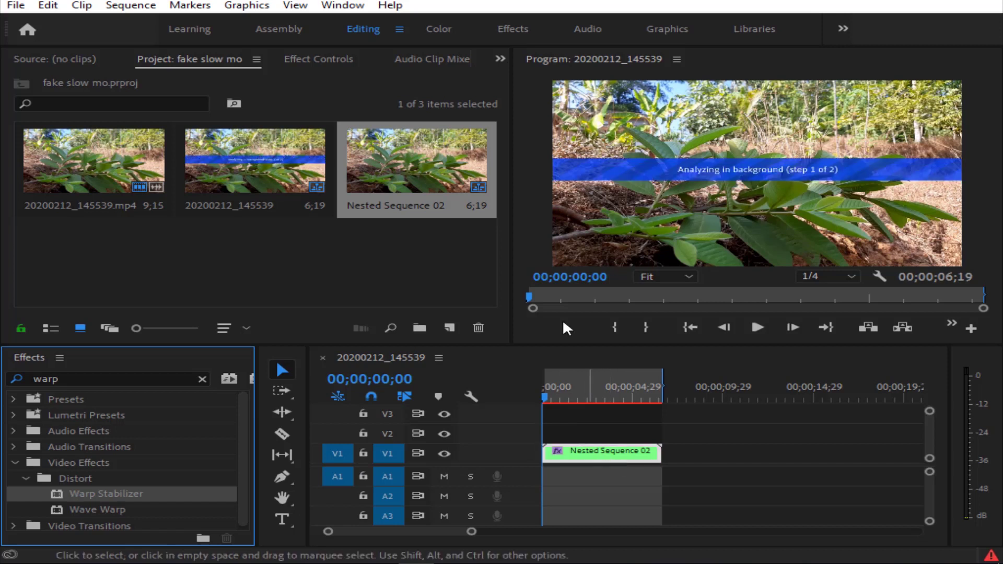
pyautogui.click(299, 60)
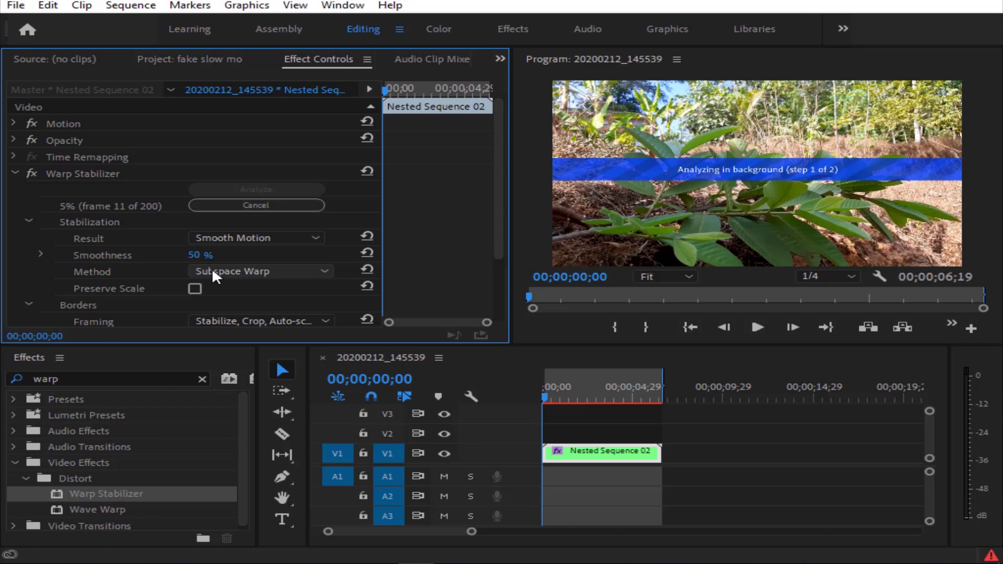
# Expand and collapse Smoothness, left at 50%, while the stabilization analysis runs
pyautogui.click(41, 253)
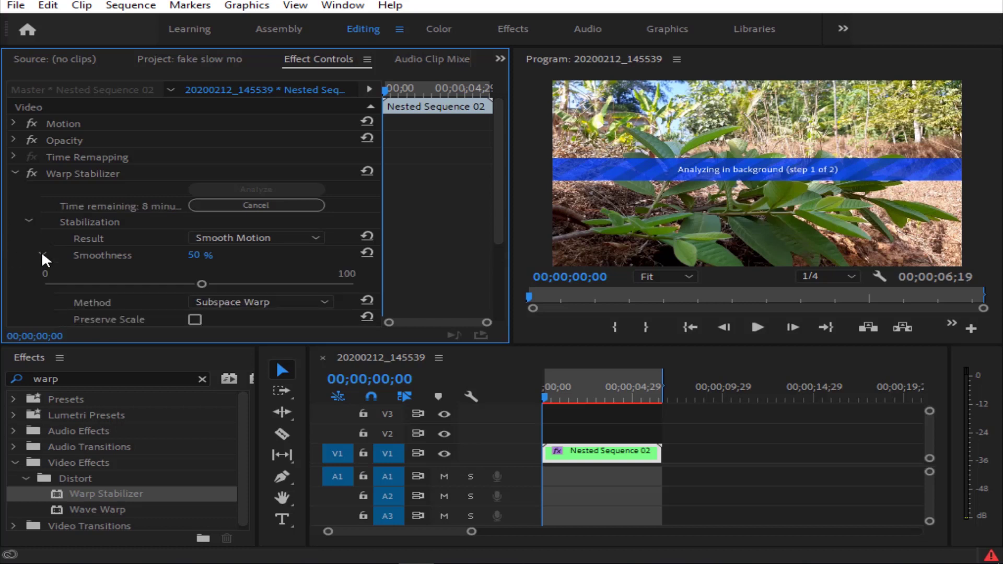
pyautogui.click(41, 253)
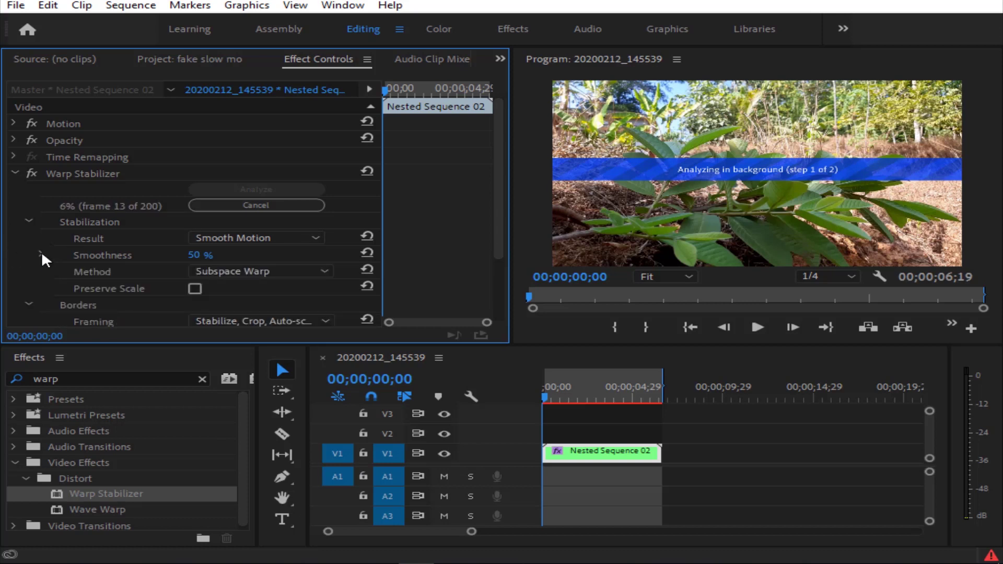